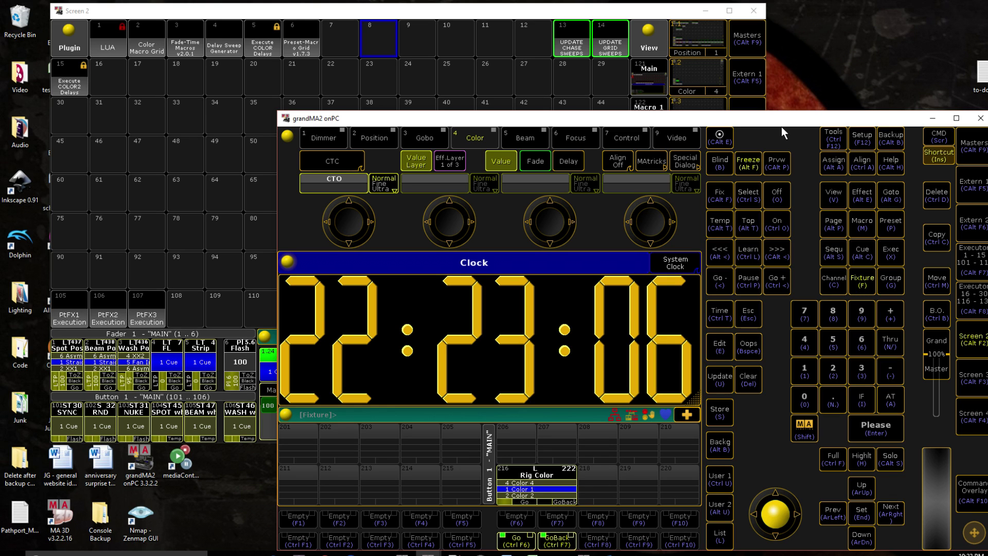
Import Plugin_8_Install_Temp_Key from the GIAFFO_SHOW drive into plugin slot 8
click(374, 46)
click(88, 315)
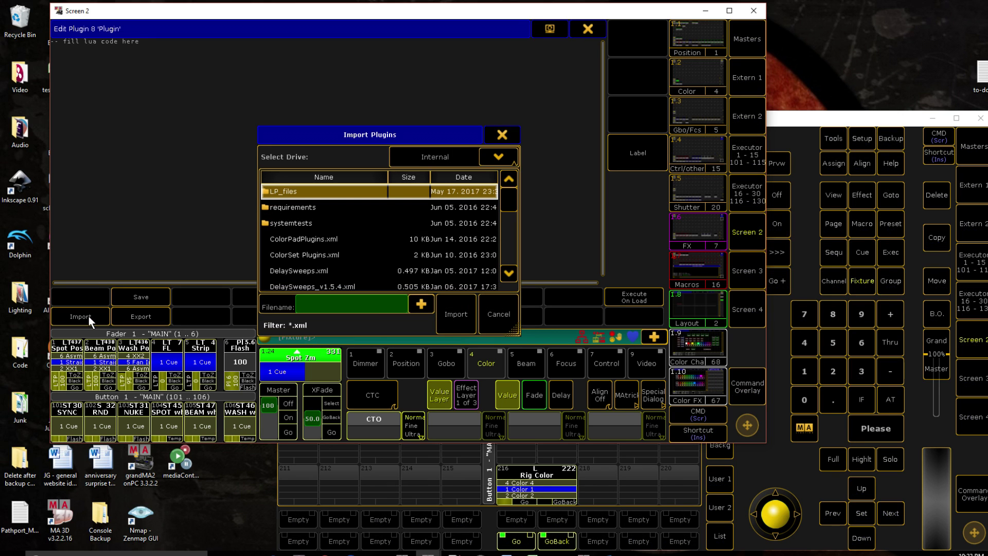
click(494, 156)
click(470, 199)
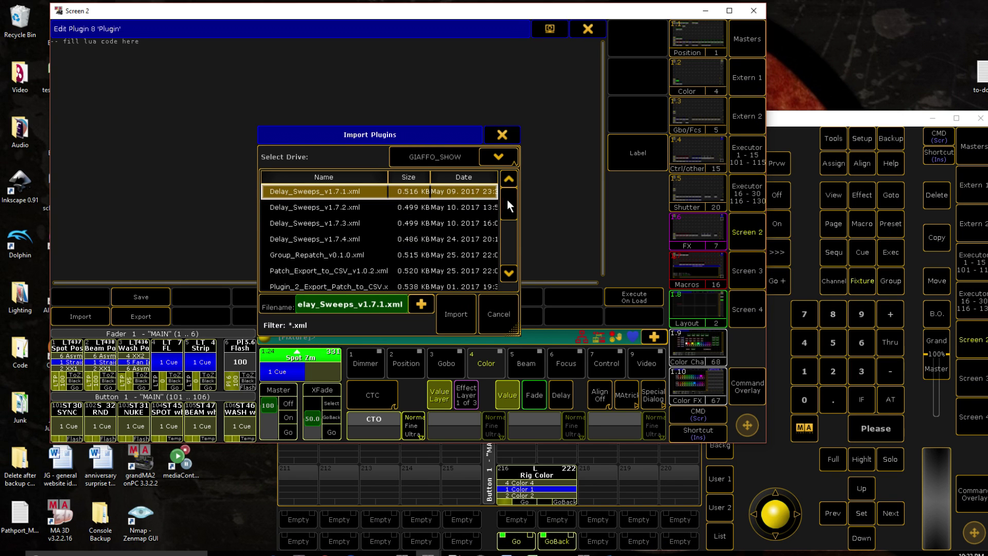
drag(507, 198, 508, 272)
click(329, 206)
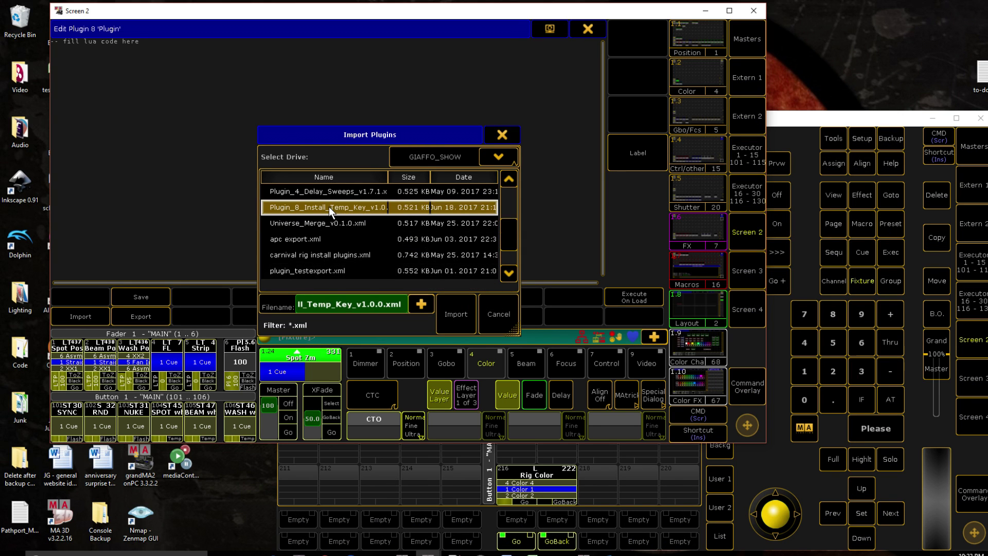
click(449, 312)
click(587, 29)
Run plugin 8 to install a temp key for destination page 87
click(376, 45)
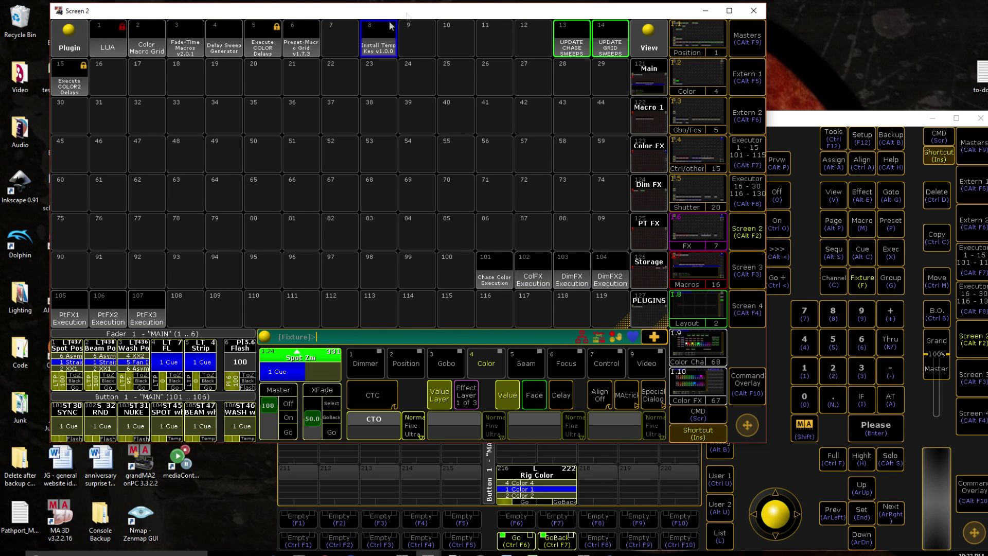
text(4)
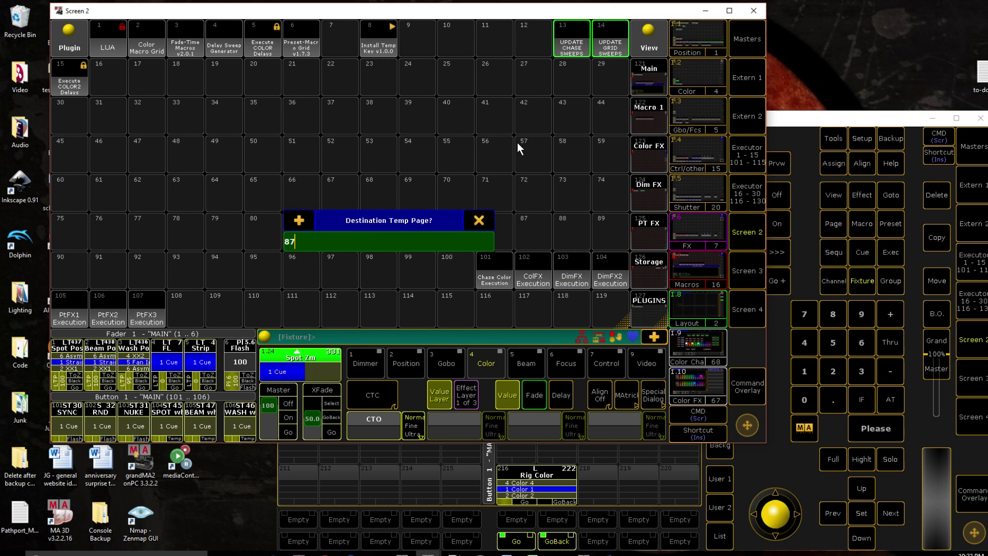
key(Return)
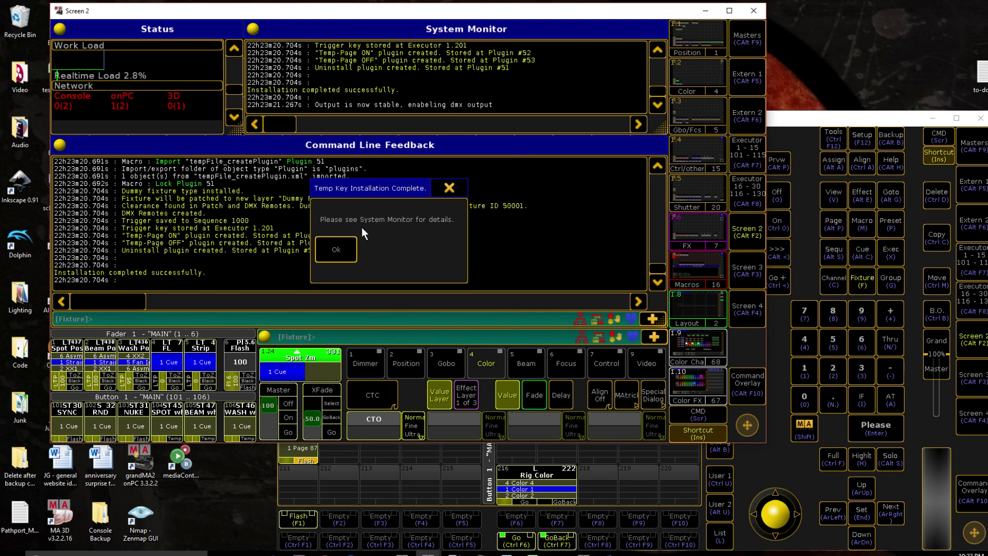
Flash executor 201's new temp key a few times to jump temporarily to page 87
click(352, 247)
click(775, 482)
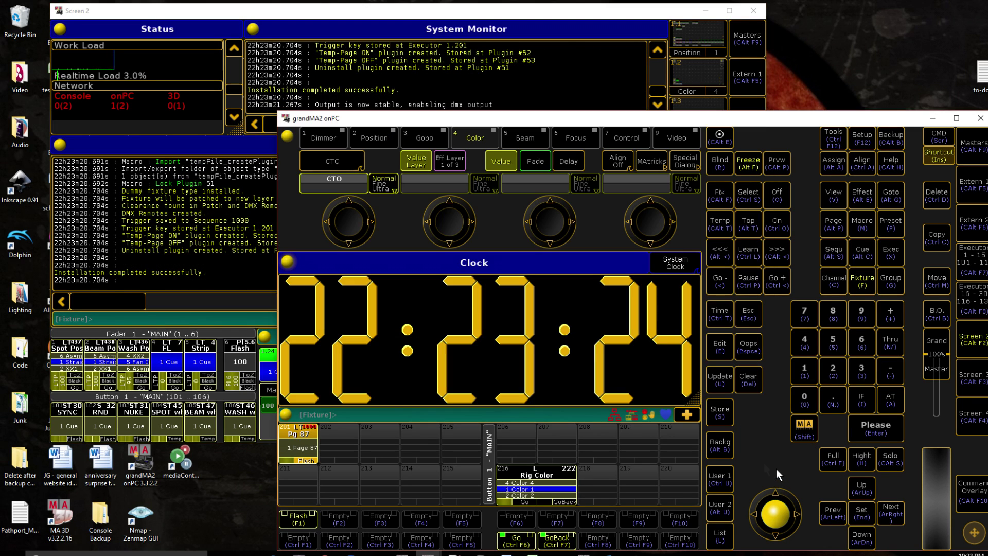
click(307, 460)
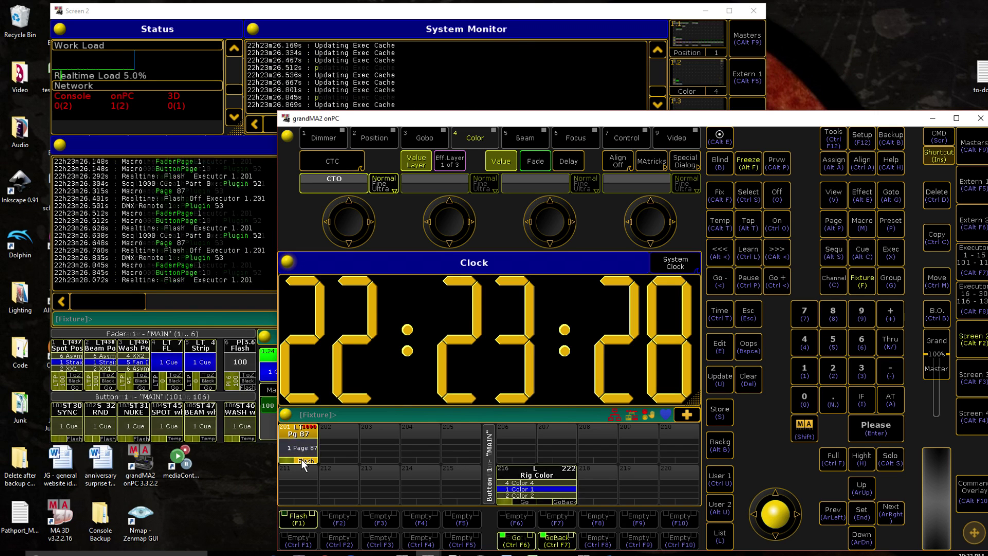
click(301, 460)
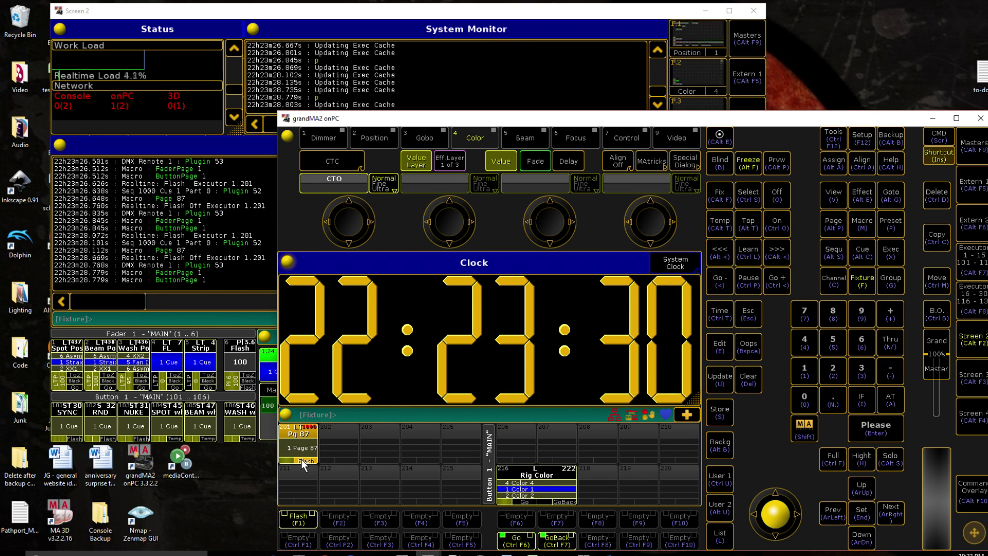
click(560, 29)
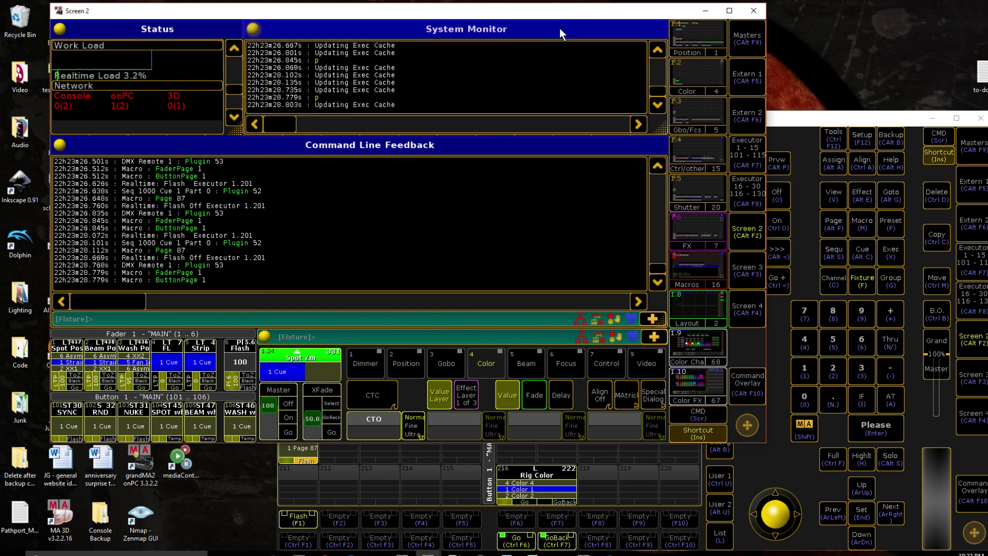
Run the Install Temp Key plugin again to add a temp key for page 89
click(707, 270)
click(374, 53)
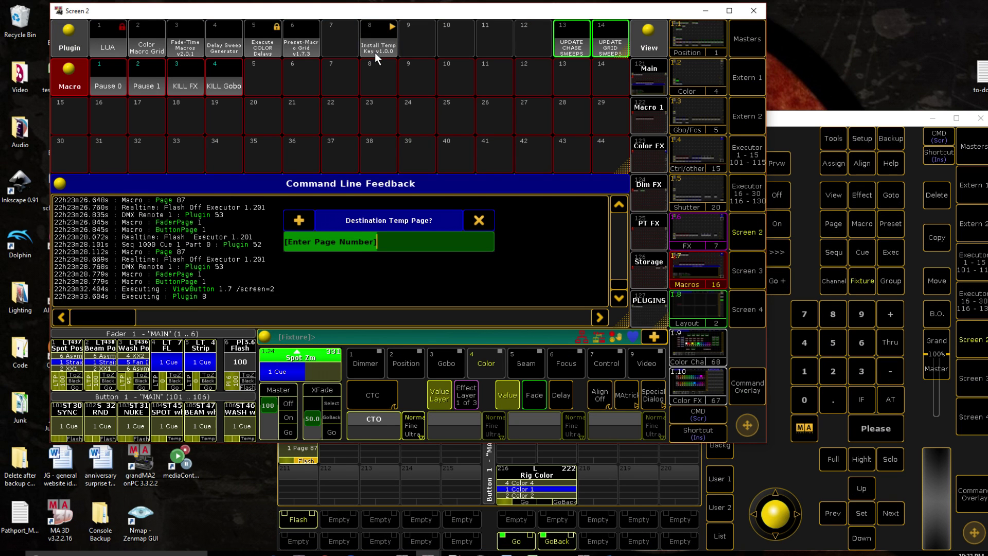
text(2)
key(Return)
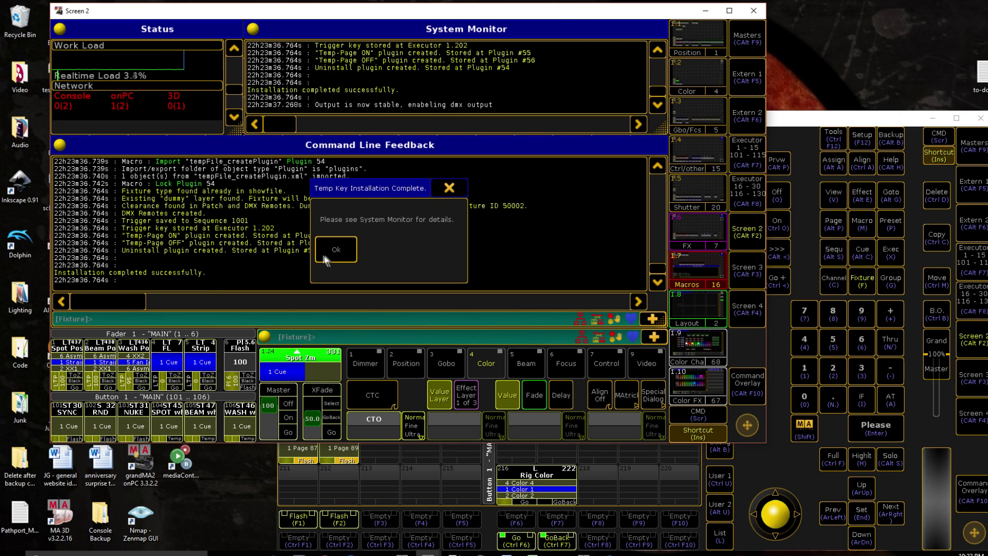
click(332, 249)
Flash executors 201 and 202 to jump between pages 87 and 89
click(350, 451)
click(353, 461)
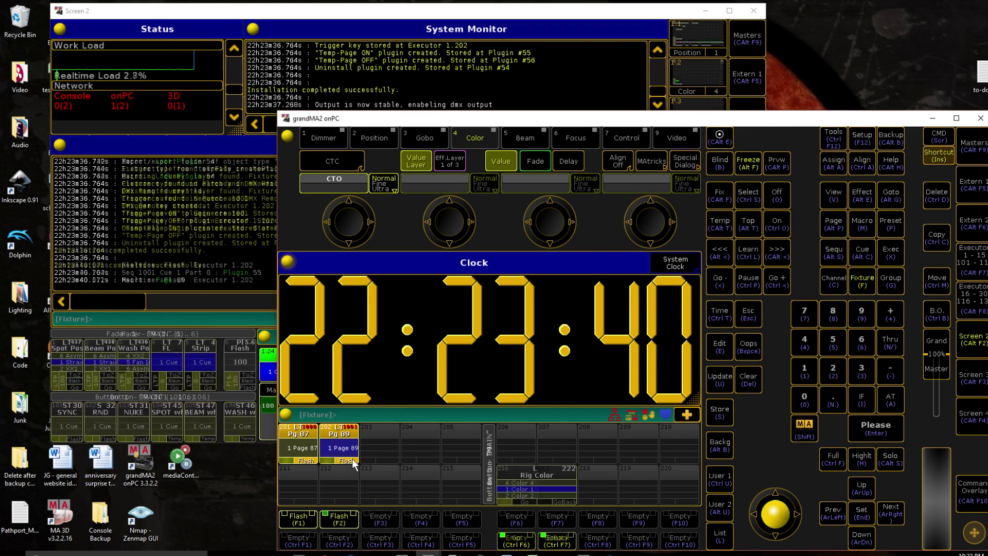
click(315, 458)
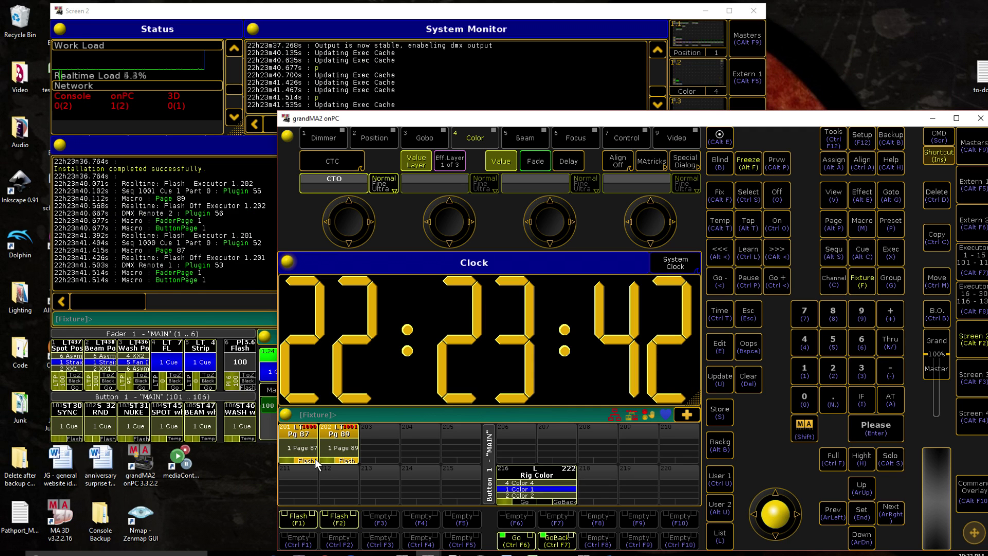
click(315, 459)
click(350, 459)
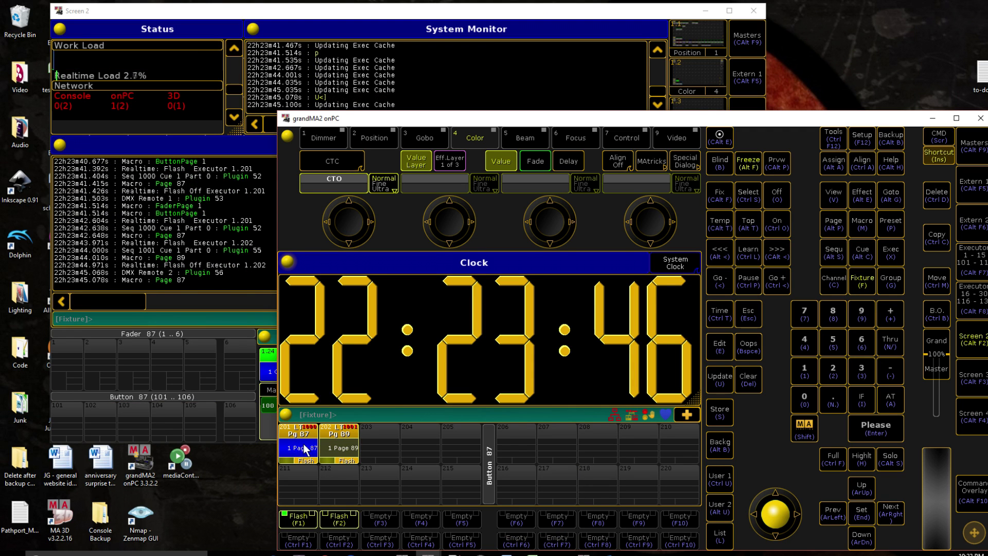
click(304, 466)
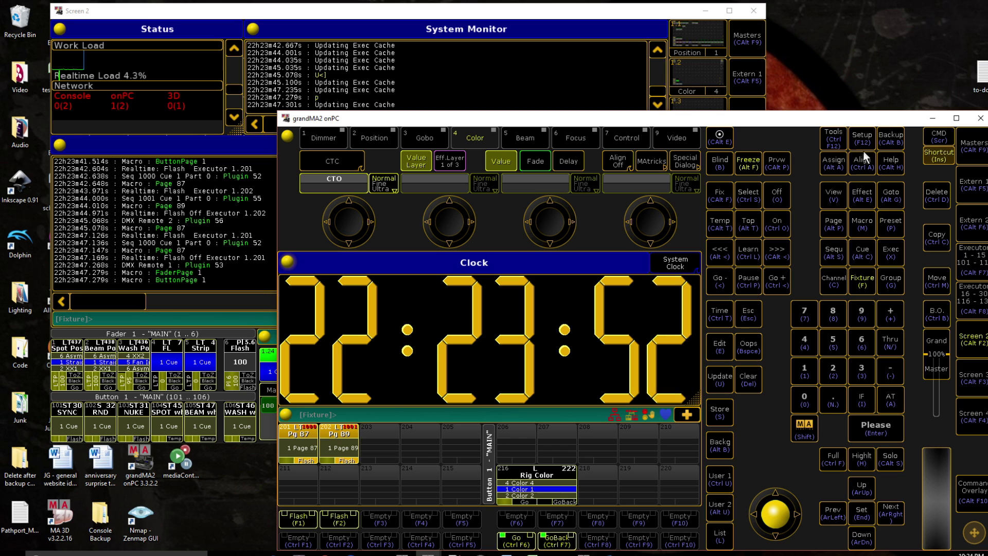
Check the two DMX remotes created by the temp keys in Remote Inputs Setup
click(870, 137)
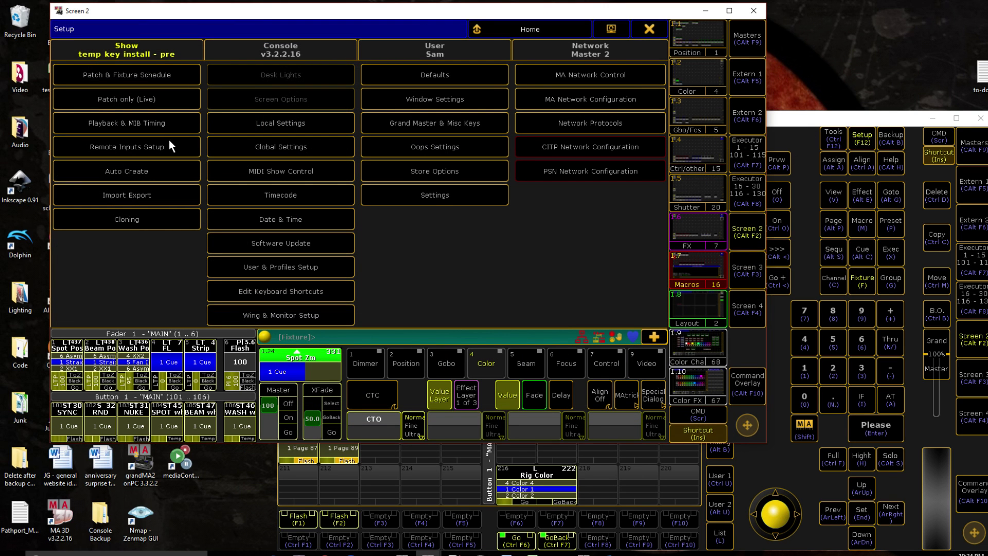
click(168, 142)
click(554, 42)
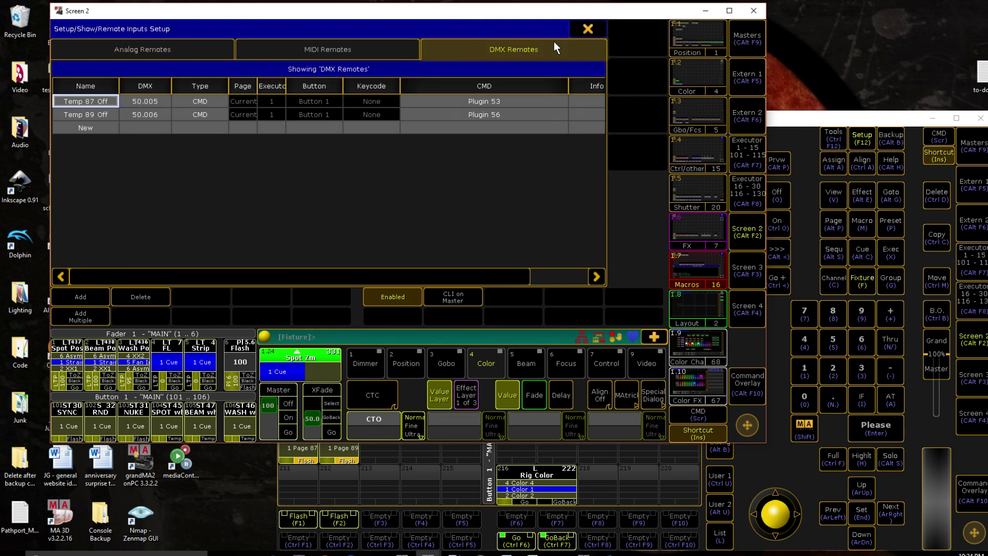
click(590, 29)
click(649, 28)
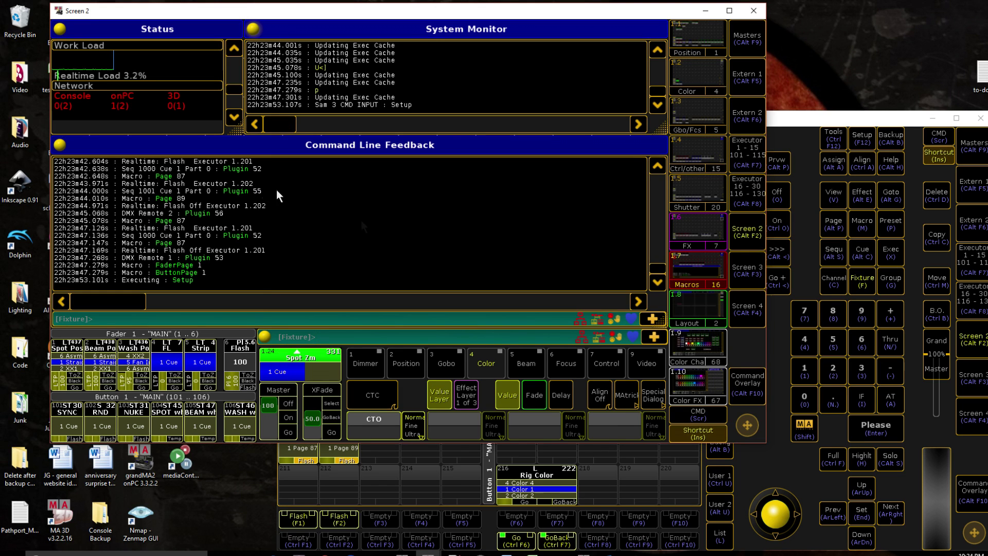
Start the Install Temp Key plugin 8 a third time from the Macros view
click(818, 167)
click(572, 75)
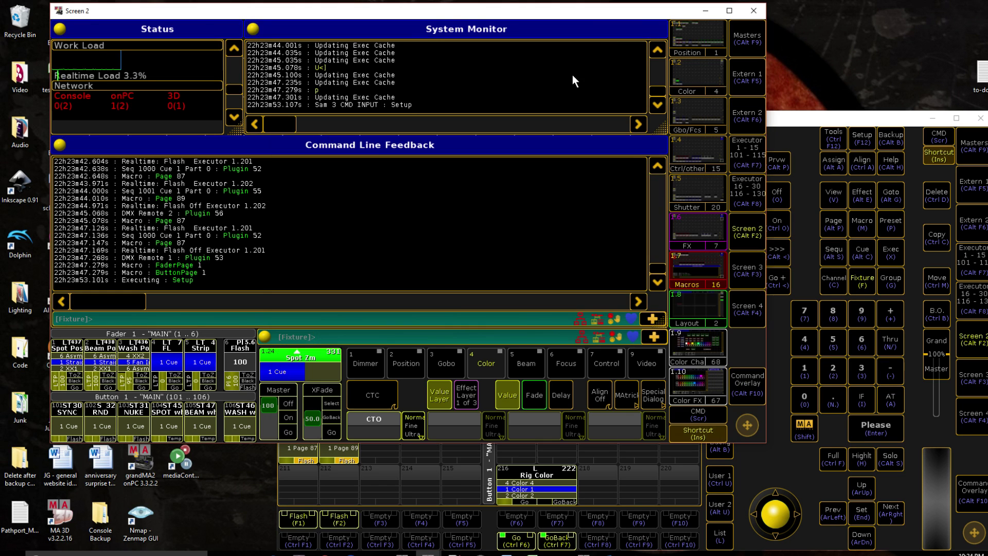
click(687, 272)
click(386, 31)
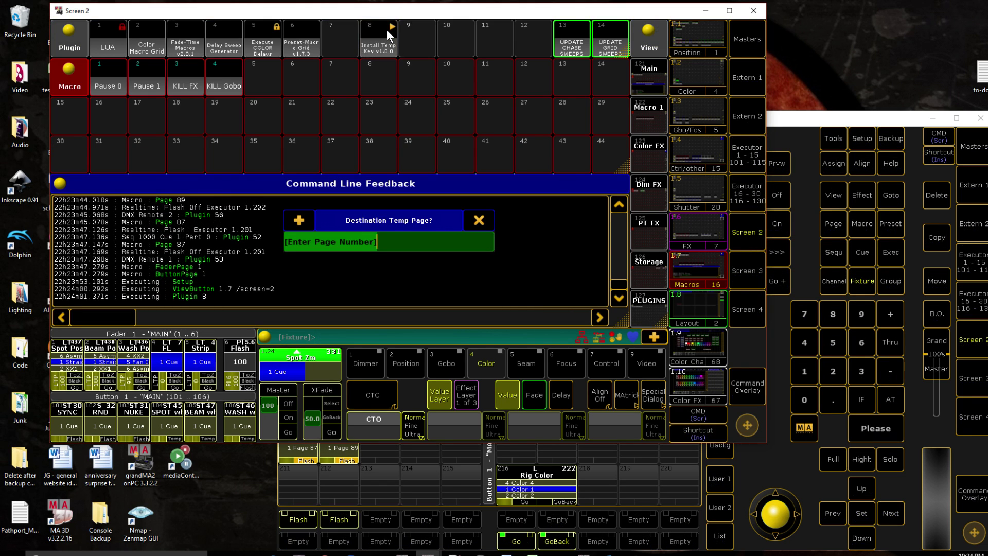
Enter 100 as the destination temp page and confirm the installation on executor 203
text(100)
key(Return)
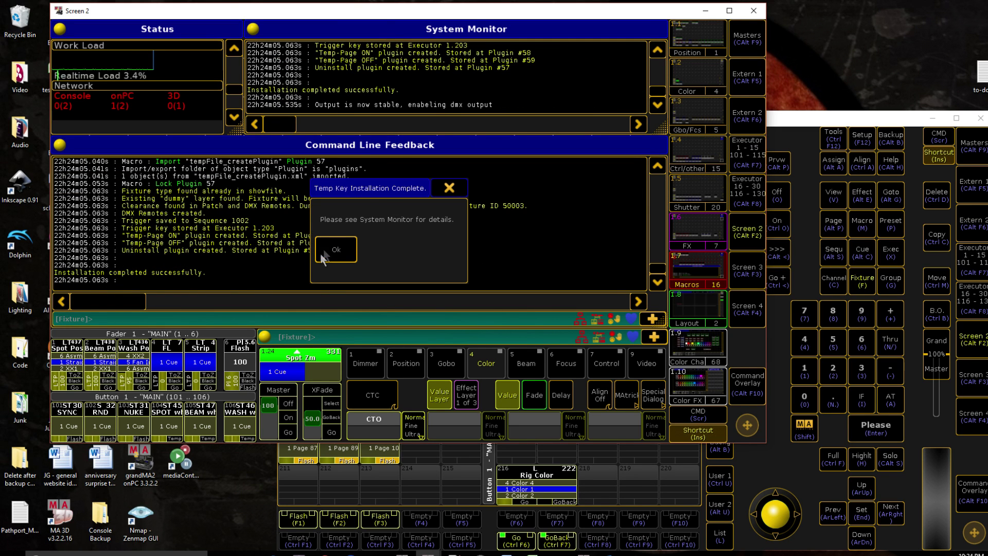
click(327, 253)
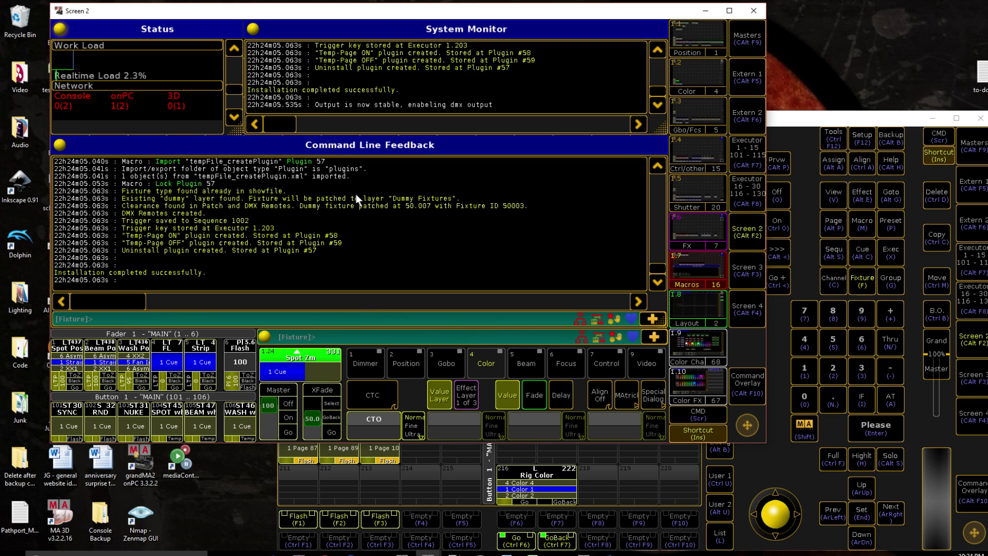
Check the list of DMX remotes in Remote Inputs Setup again
click(864, 141)
click(863, 140)
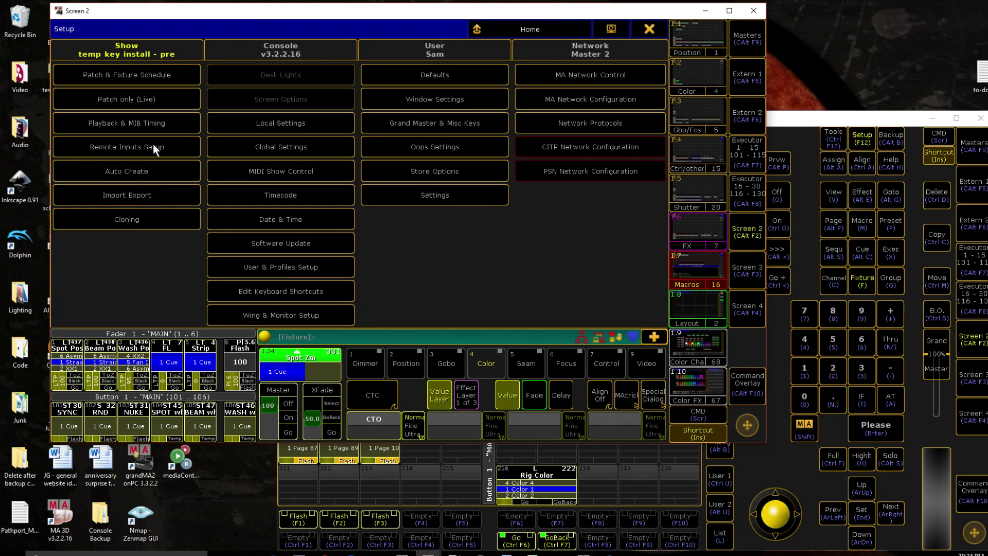
click(152, 146)
click(523, 49)
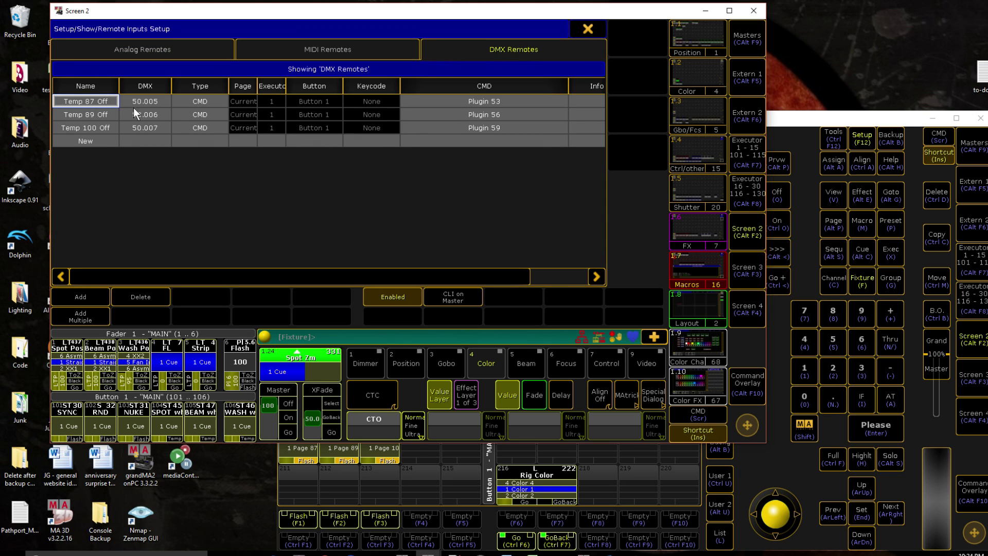
click(587, 29)
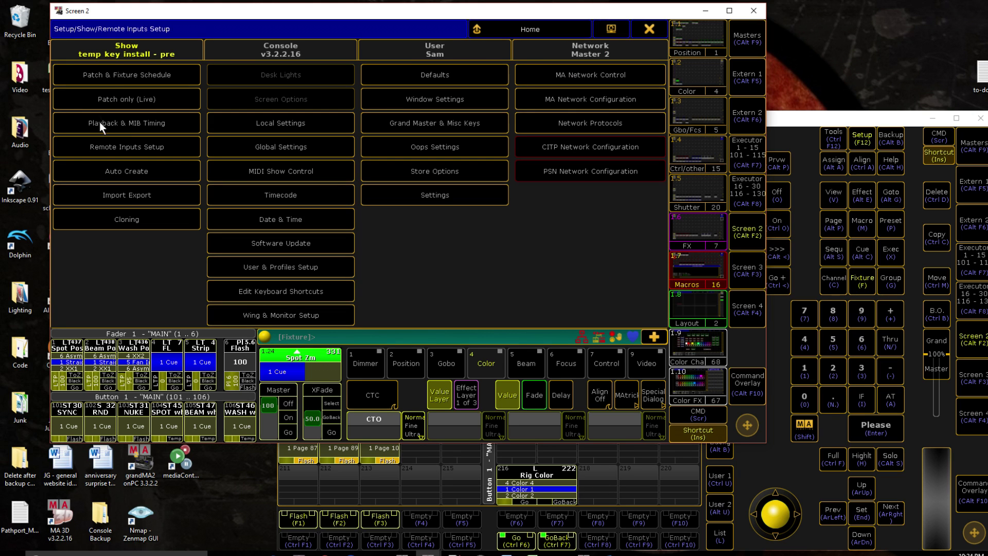
Review the three fixtures in the Dummy Fixtures layer of the Patch, then exit setup
click(110, 82)
click(88, 212)
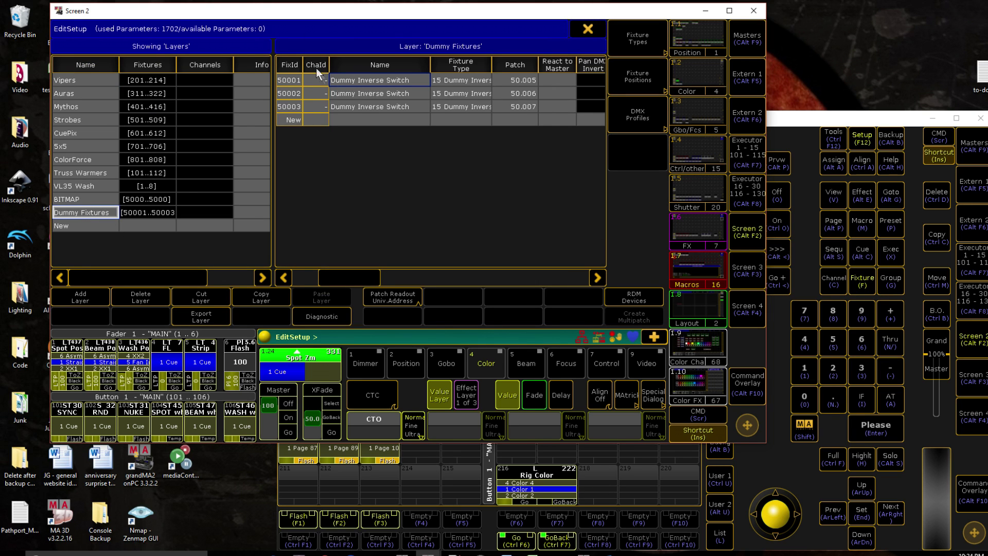
click(597, 27)
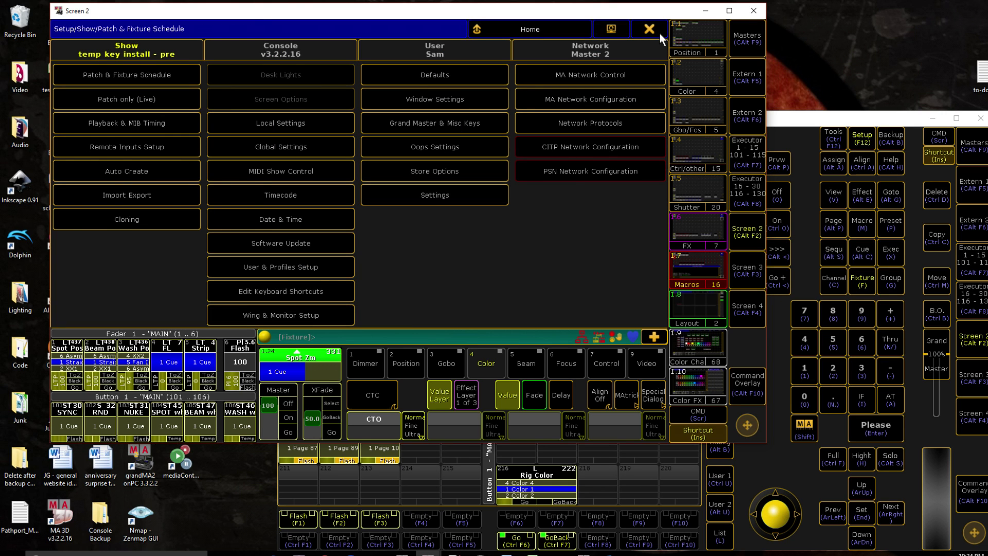
click(656, 30)
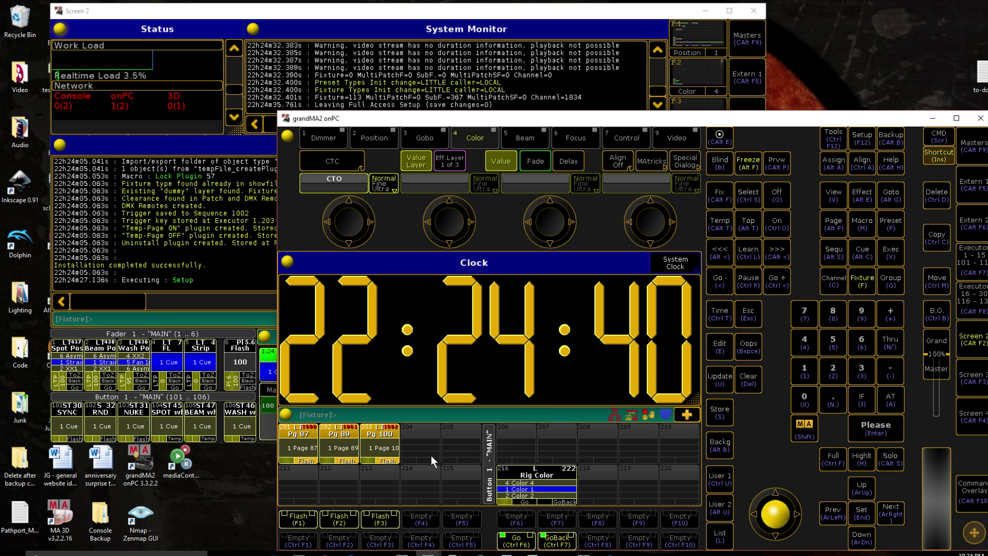
key(alt+a)
click(385, 436)
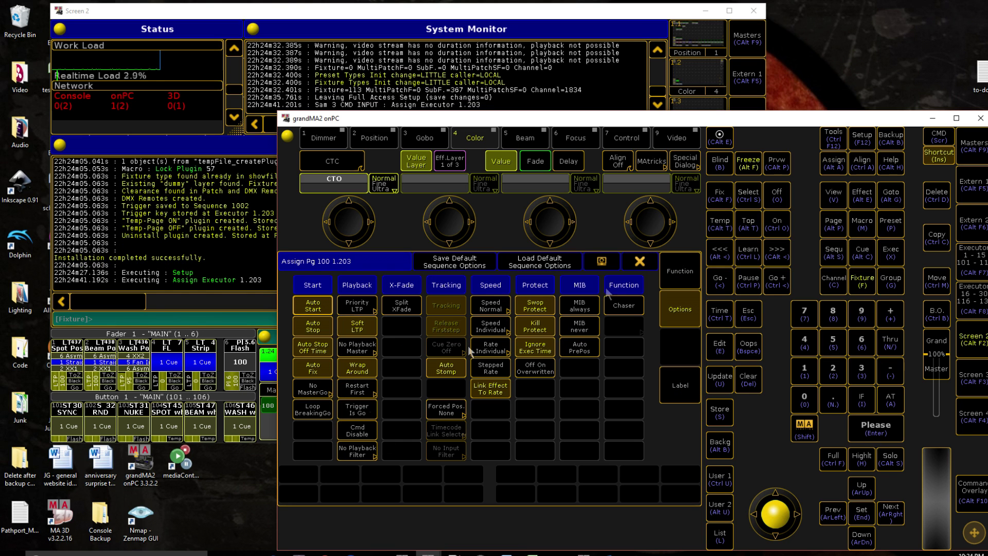
click(670, 278)
click(694, 306)
click(639, 261)
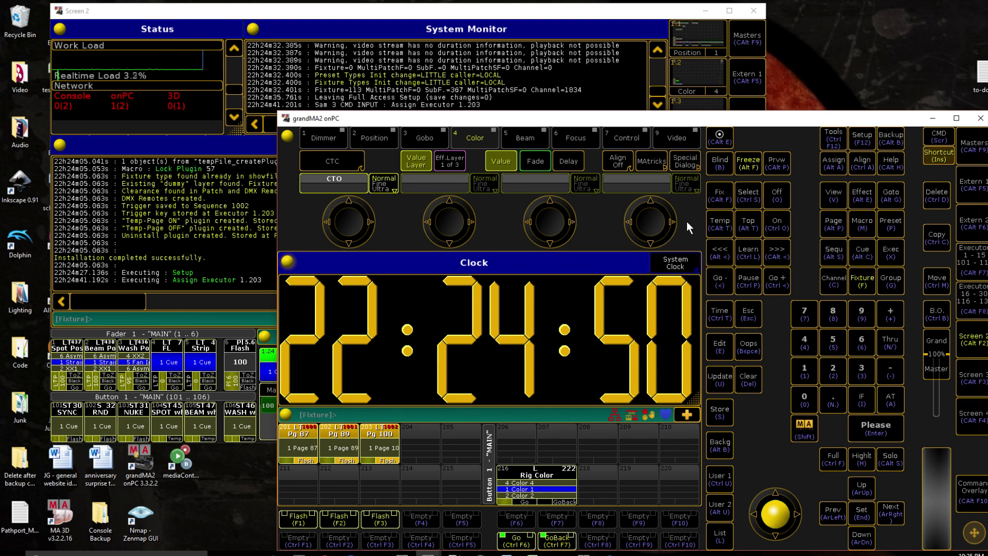
Run plugin 51 'Uninstall Temp 87 Key' and confirm removing the page 87 temp key
click(438, 73)
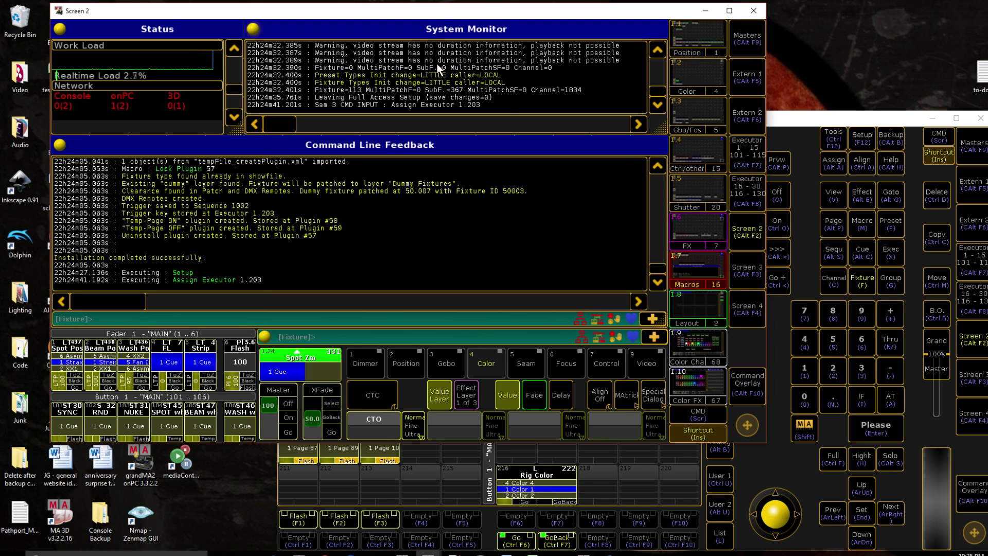
click(711, 277)
click(655, 301)
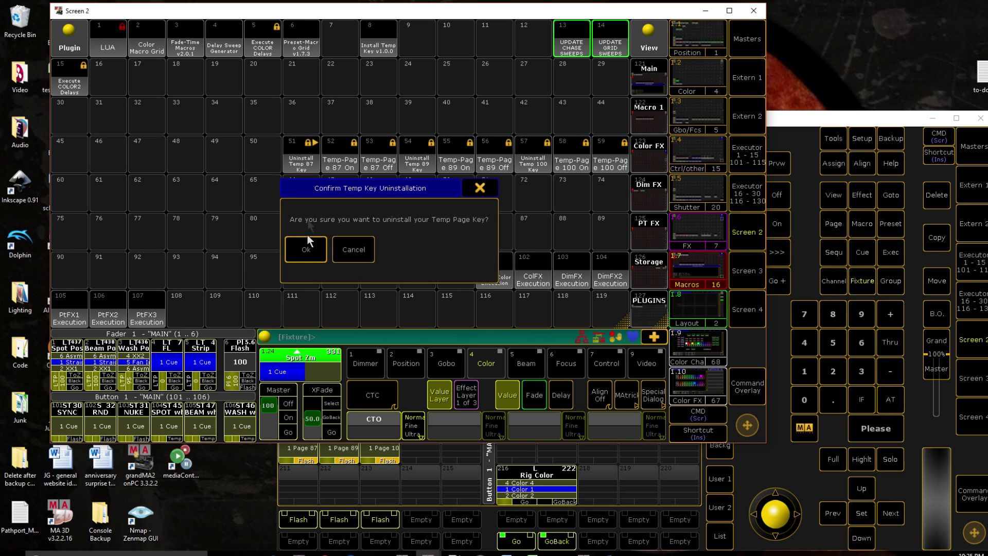
click(302, 249)
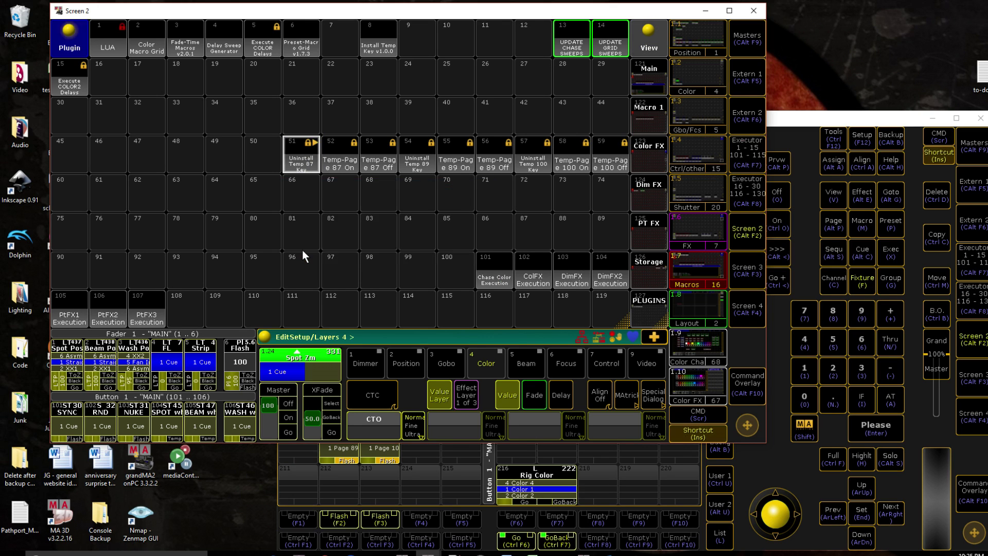
click(339, 249)
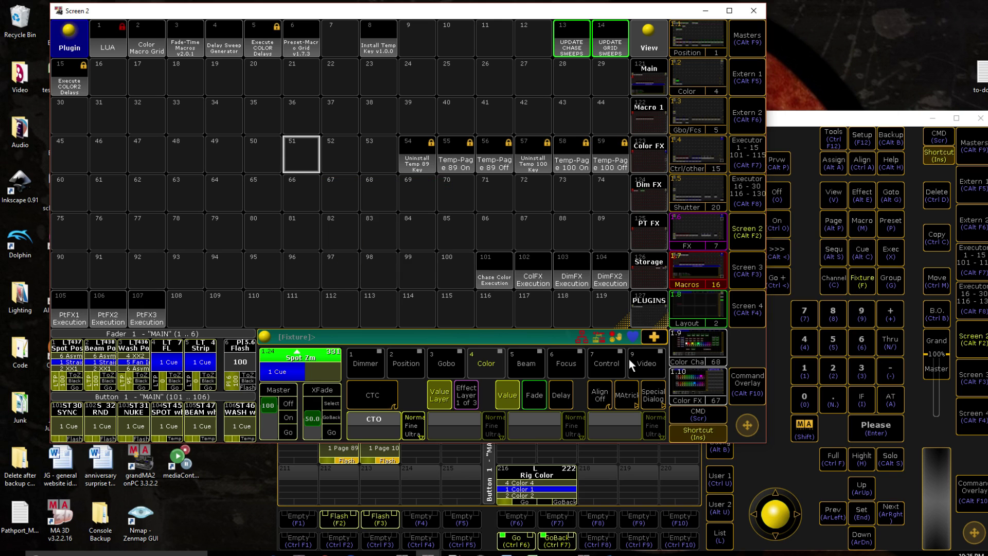
click(749, 462)
click(855, 143)
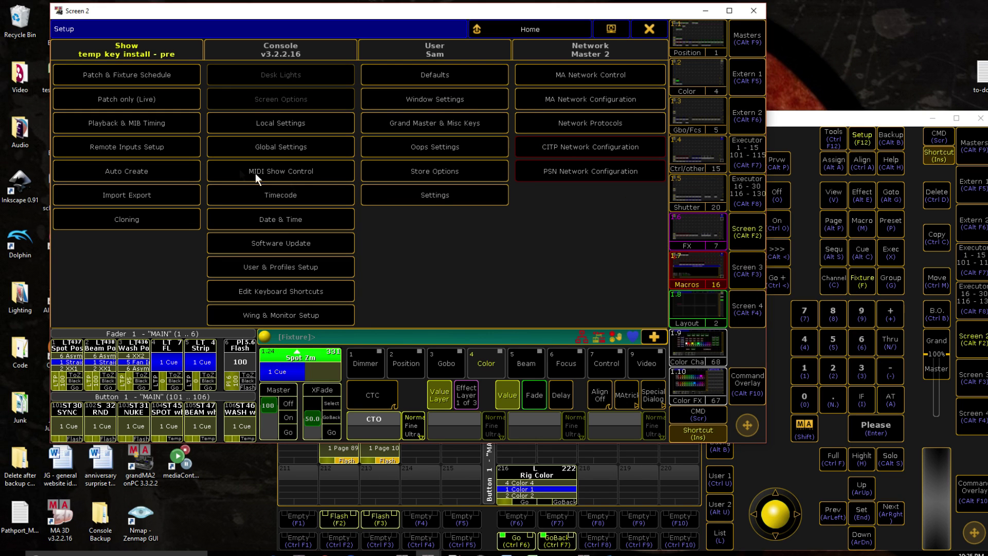
click(150, 72)
click(91, 215)
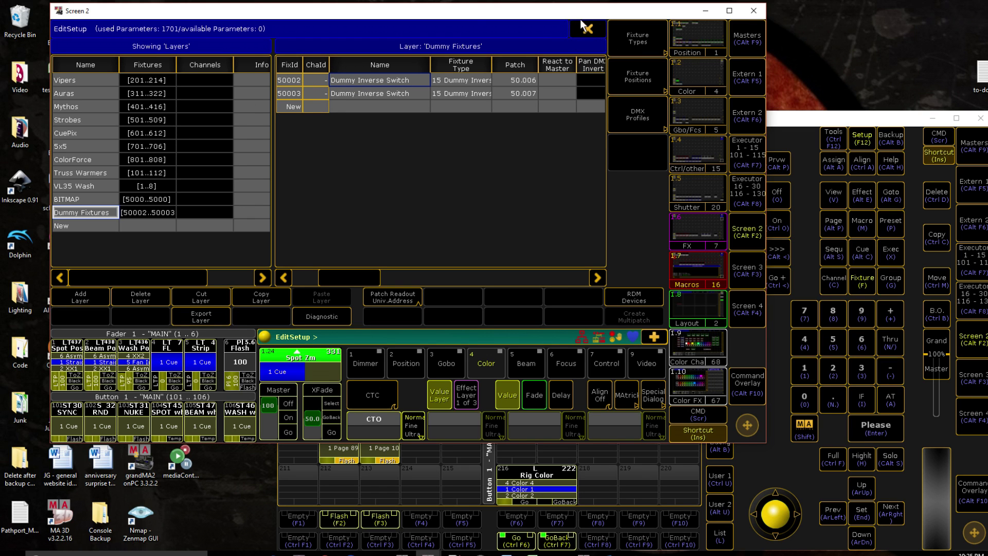
click(599, 28)
click(649, 29)
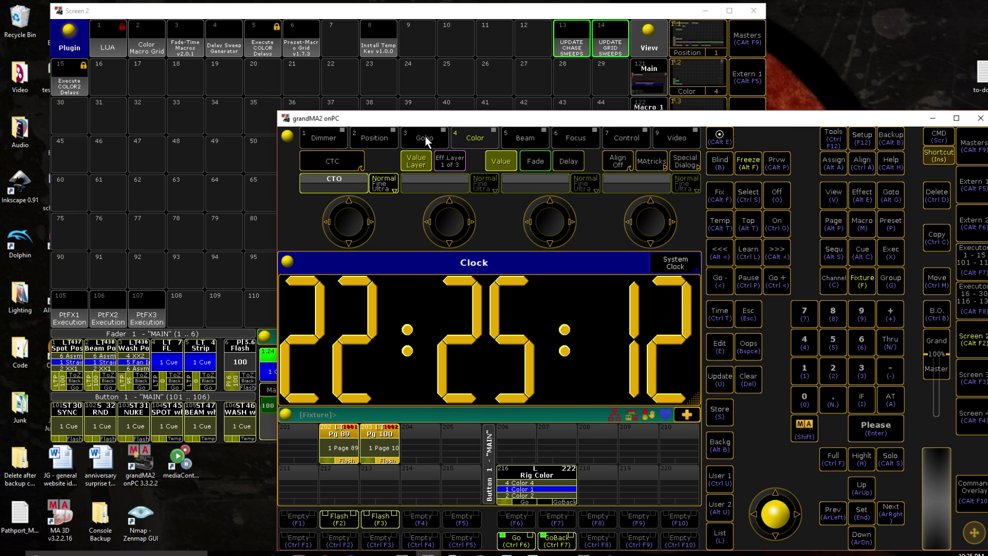
right_click(378, 42)
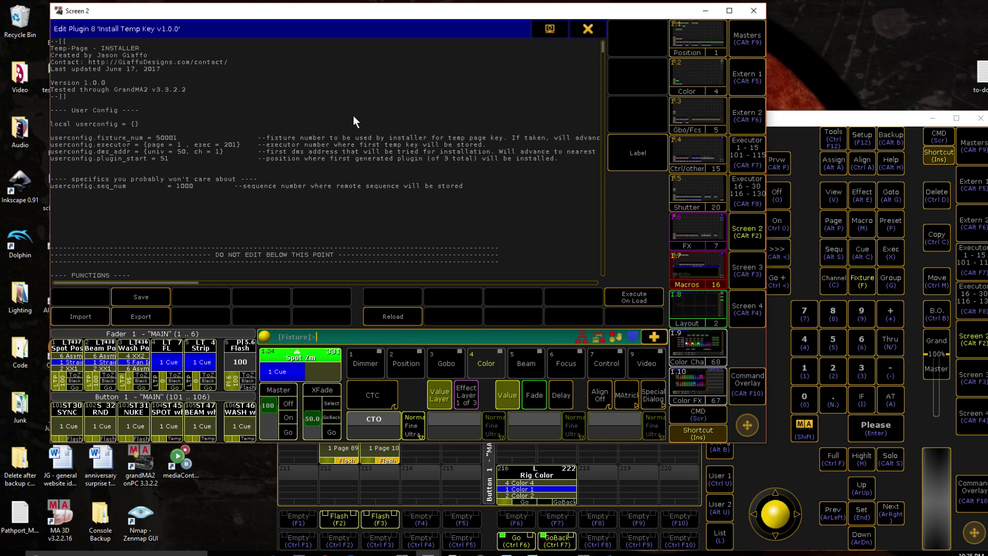
Insert blank lines above the User Config section in plugin 8's Lua code
click(100, 101)
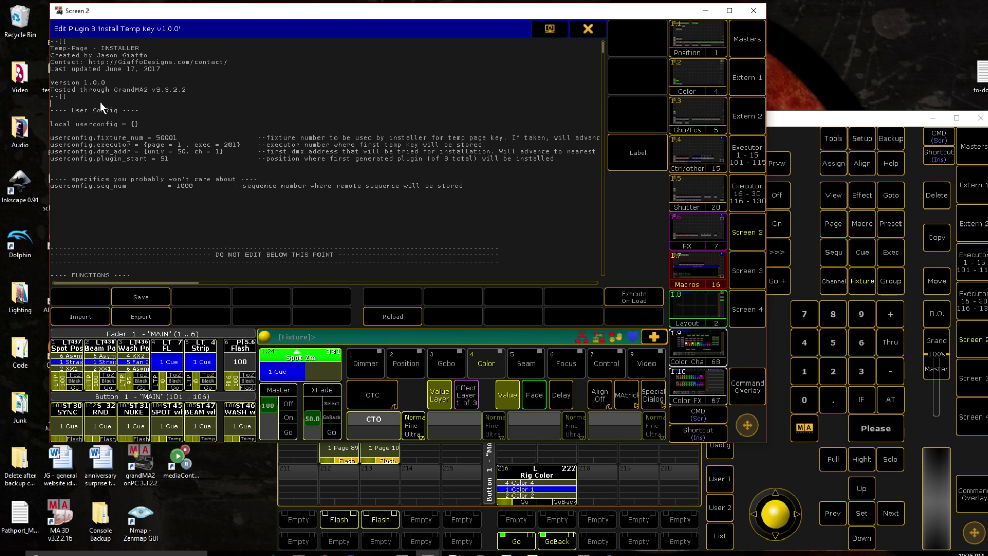
key(Return)
key(Return)
key(Return)
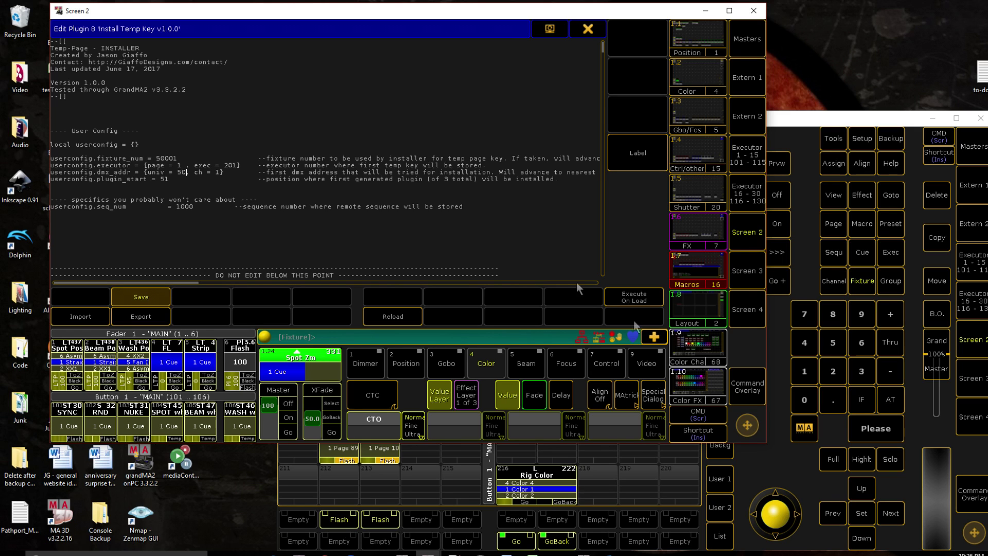
click(772, 458)
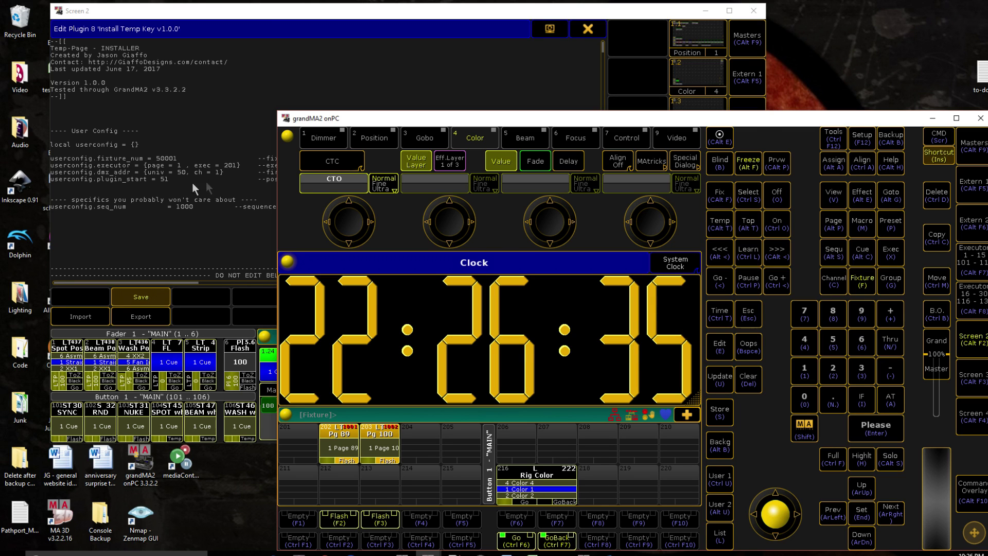
click(165, 181)
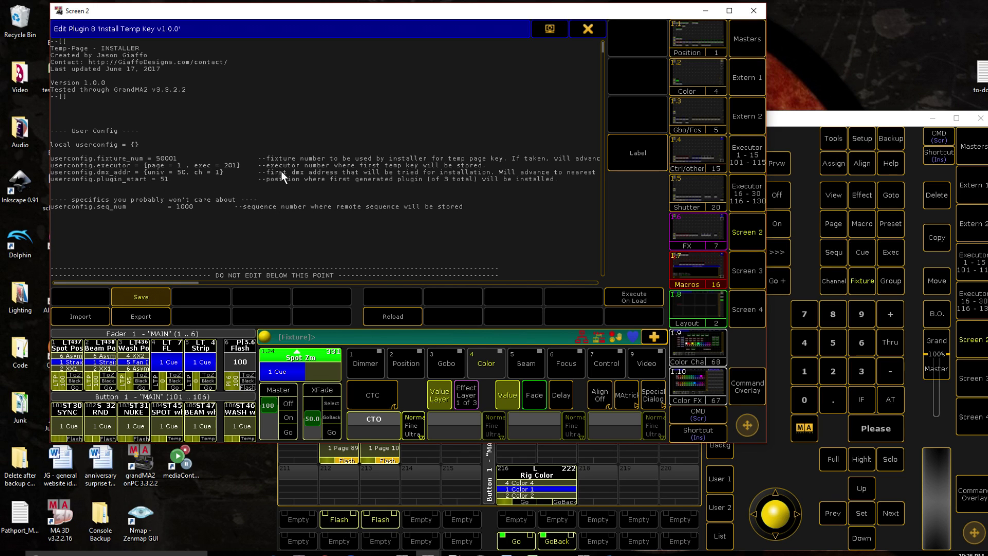
Change userconfig.plugin_start in plugin 8's code from 51 to 501
key(BackSpace)
text(0)
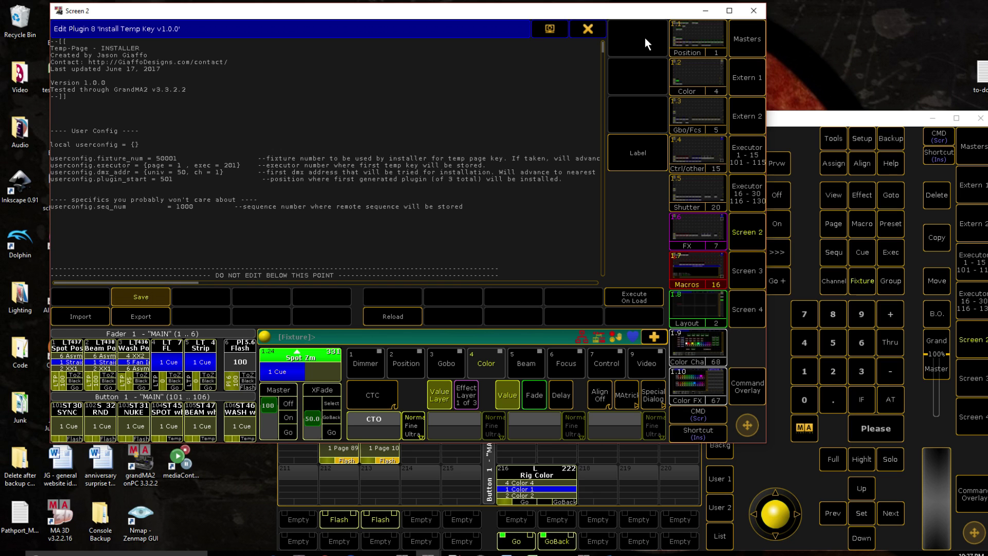
Close the plugin editor and flash executor 203's Pg 100 temp key
click(588, 29)
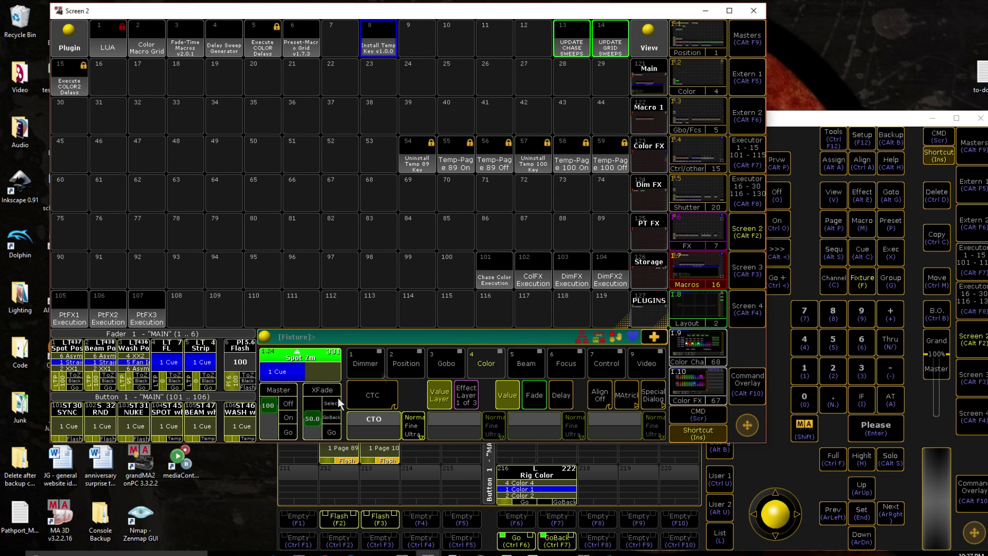
click(755, 465)
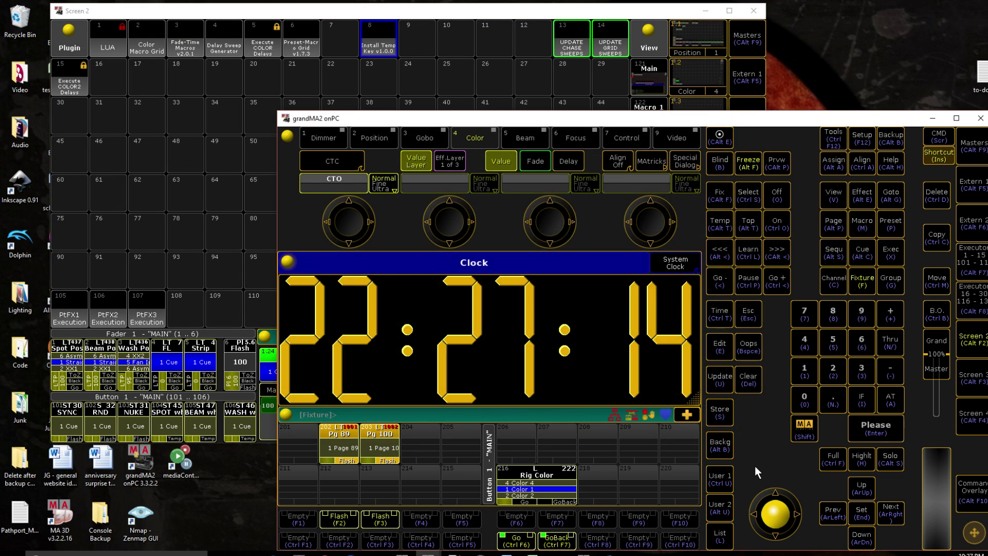
click(391, 461)
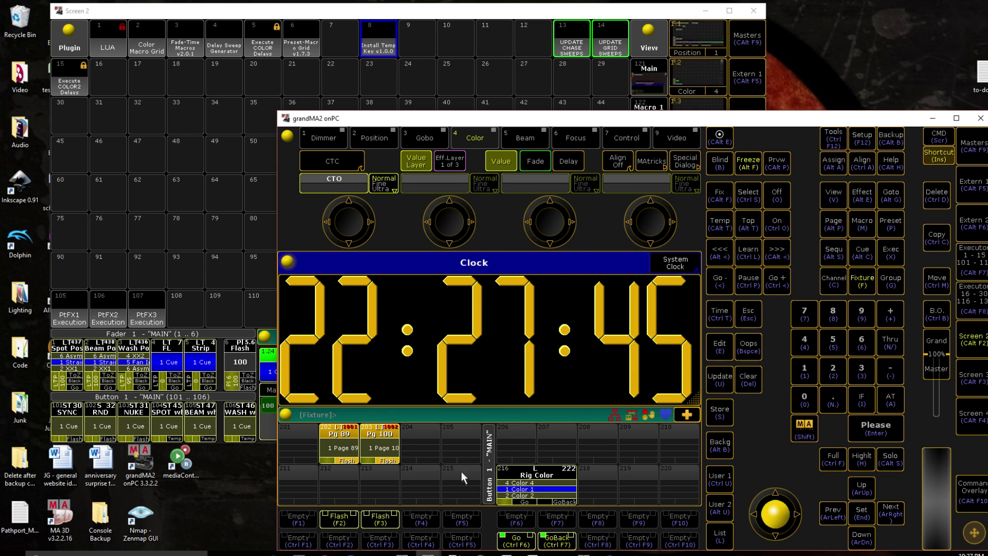
click(393, 460)
click(393, 460)
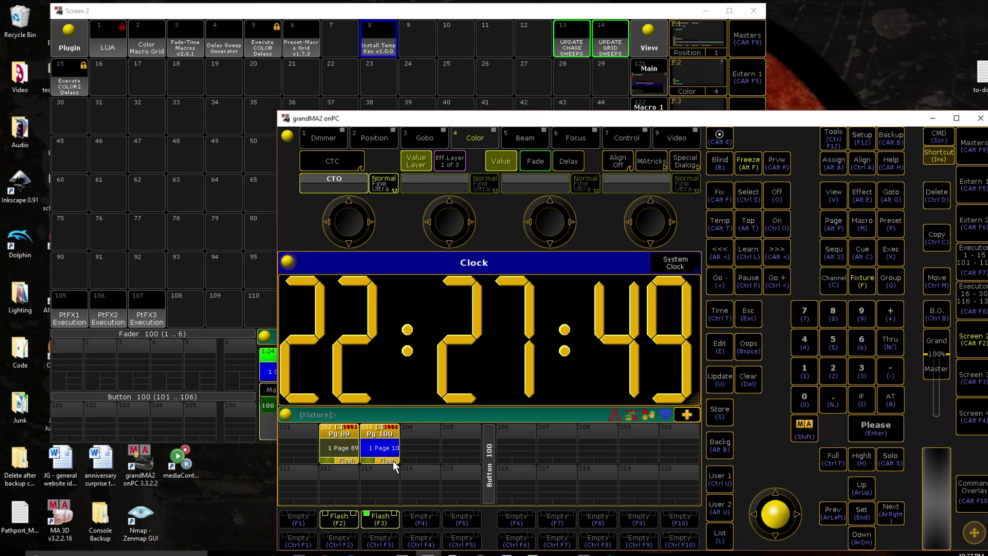
right_click(393, 461)
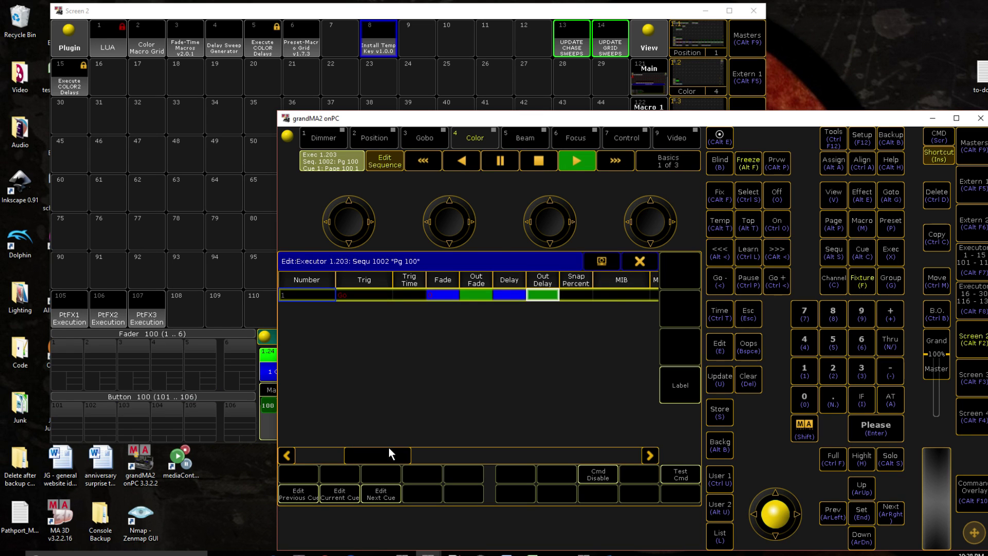
click(650, 259)
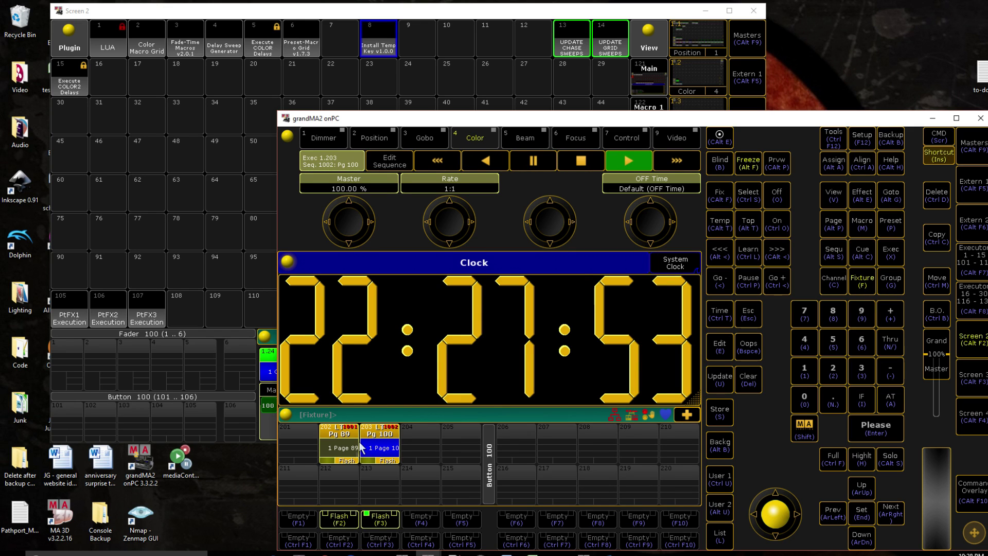
click(394, 462)
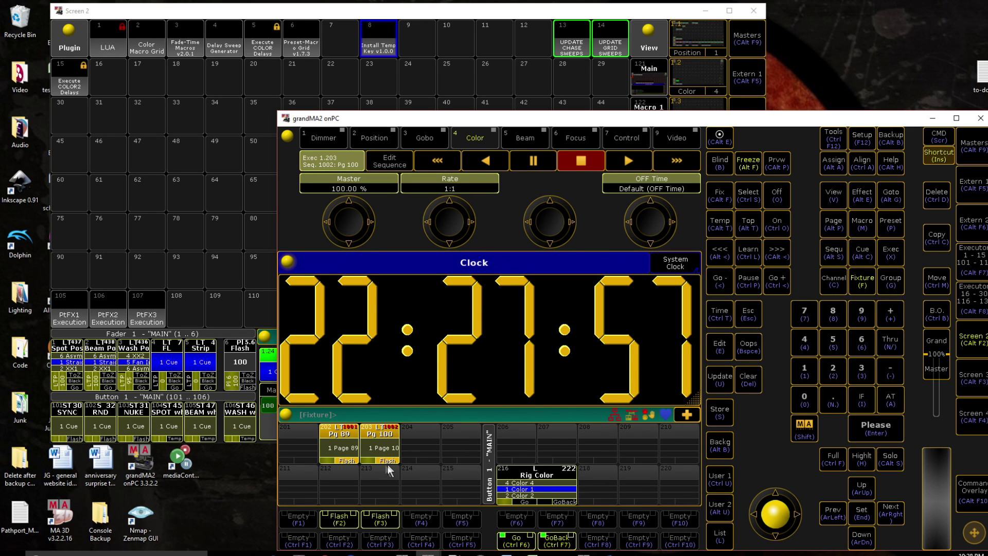
click(385, 464)
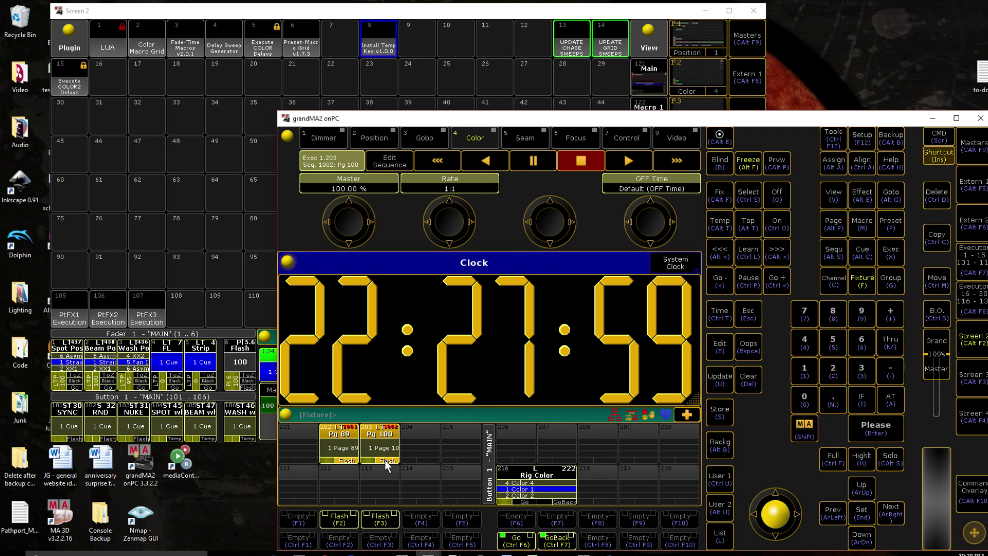